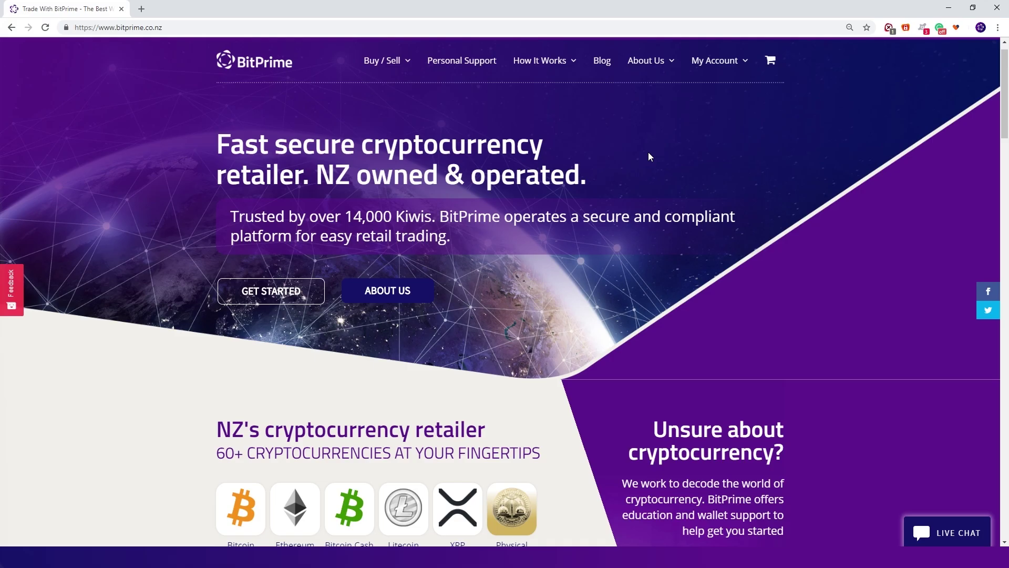
Download the Jaxx Liberty Windows installer from jaxx.io and save it to Downloads
{"action": "left_click", "coordinate": [273, 28]}
{"action": "type", "text": "ja"}
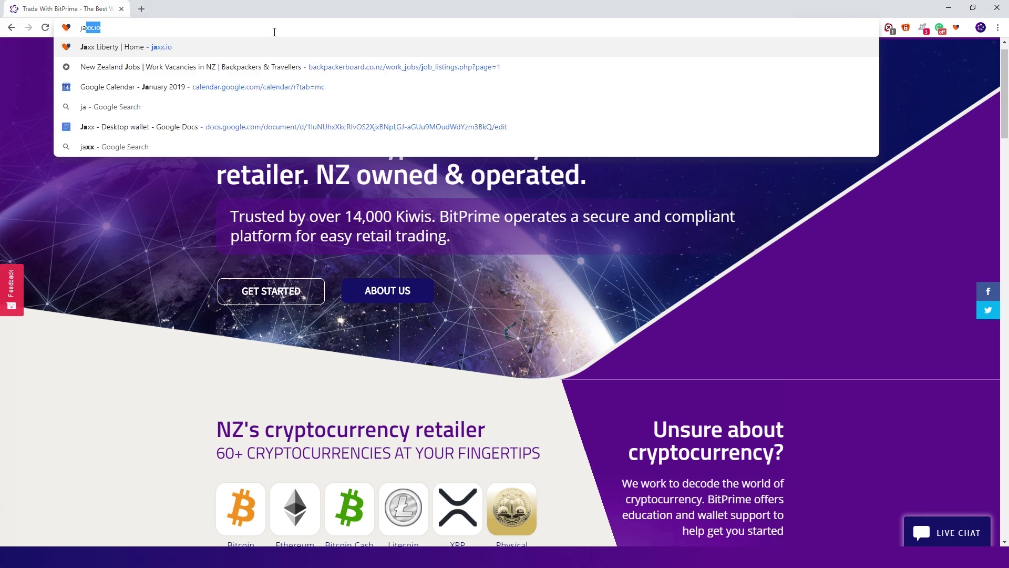
{"action": "type", "text": "xx.io"}
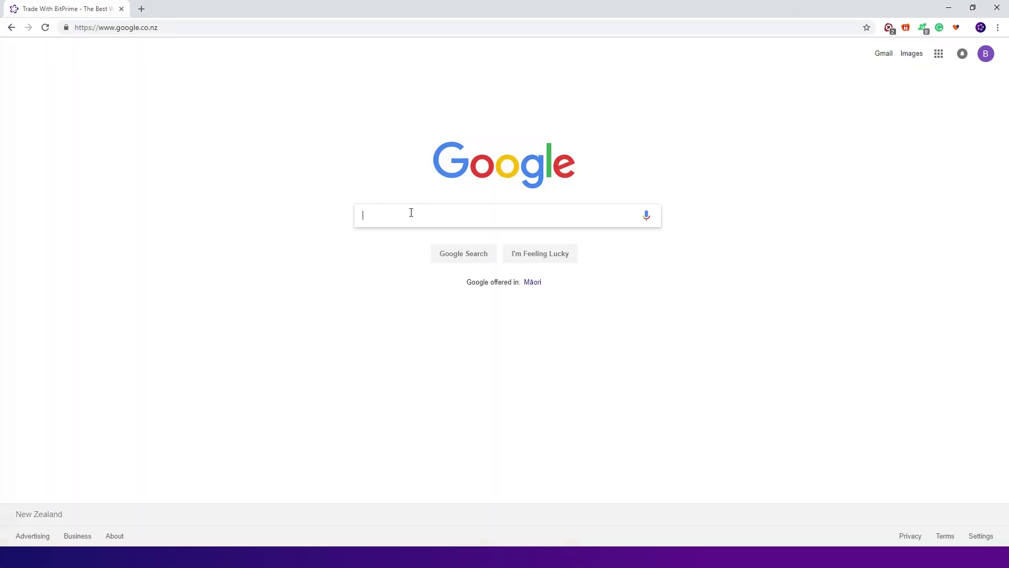
{"action": "type", "text": "jaxx wallet"}
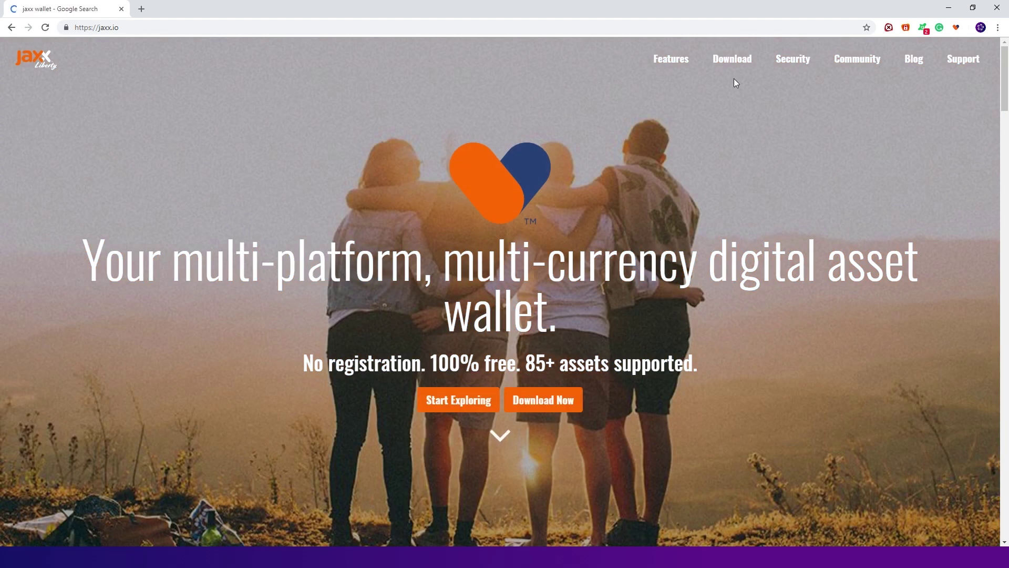
{"action": "left_click", "coordinate": [735, 65]}
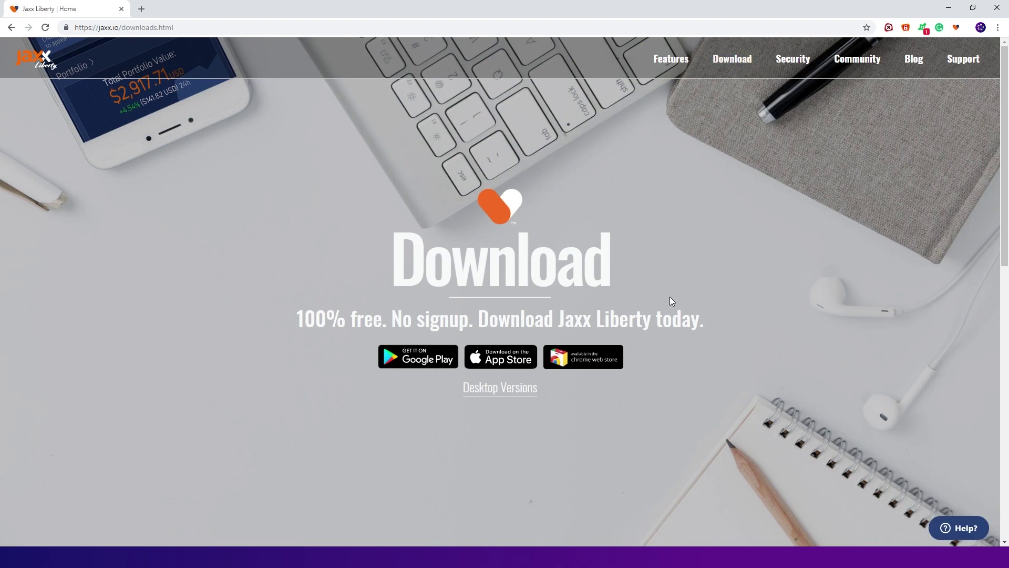
{"action": "left_click", "coordinate": [502, 389]}
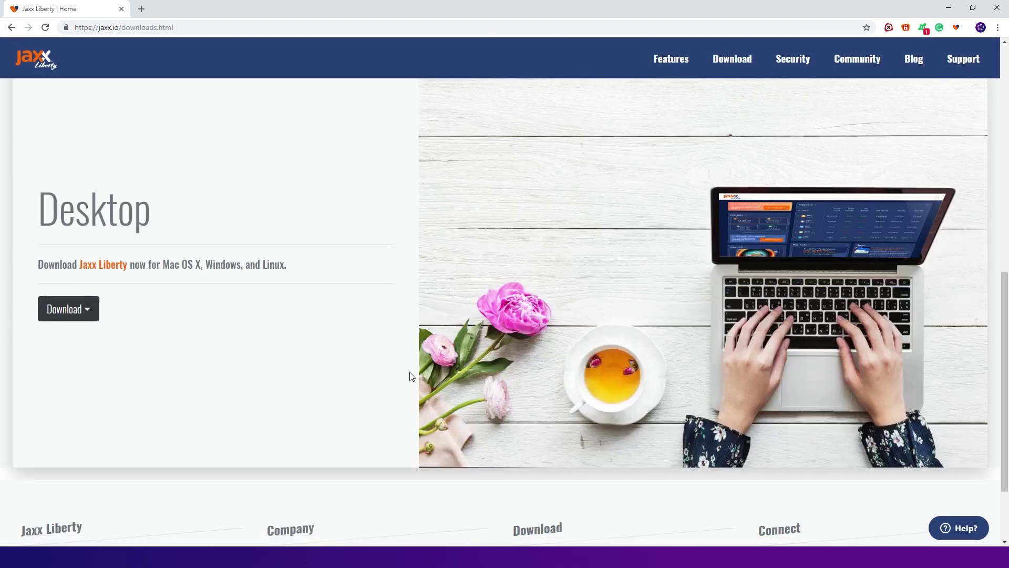
{"action": "left_click", "coordinate": [90, 311]}
{"action": "left_click", "coordinate": [86, 360]}
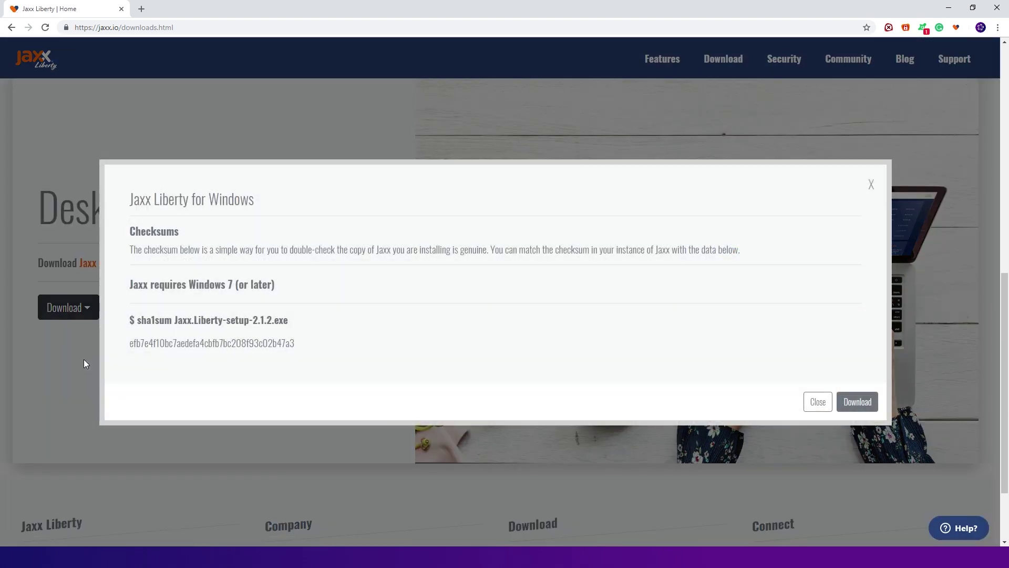
{"action": "left_click", "coordinate": [849, 402]}
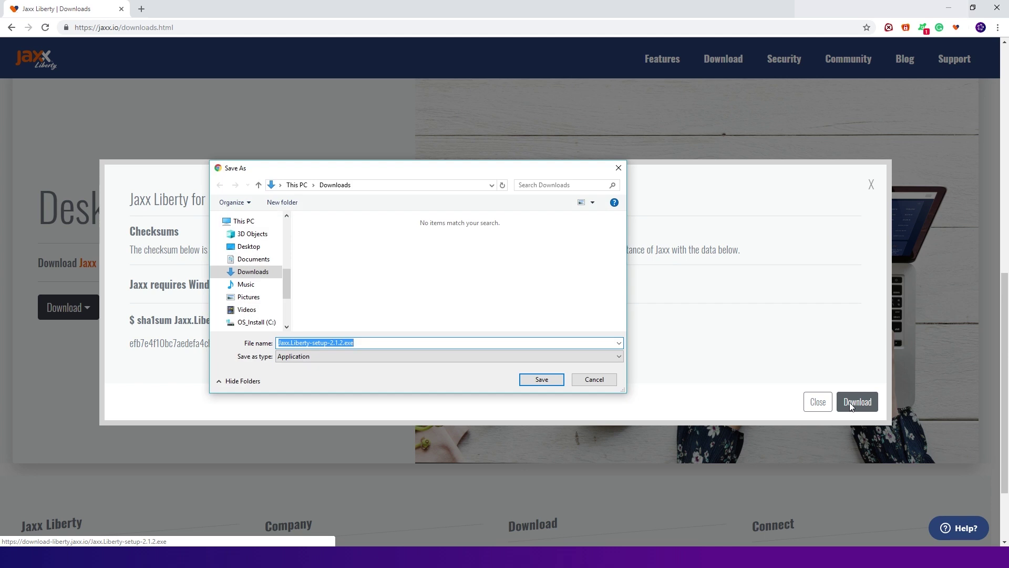
{"action": "left_click", "coordinate": [545, 380]}
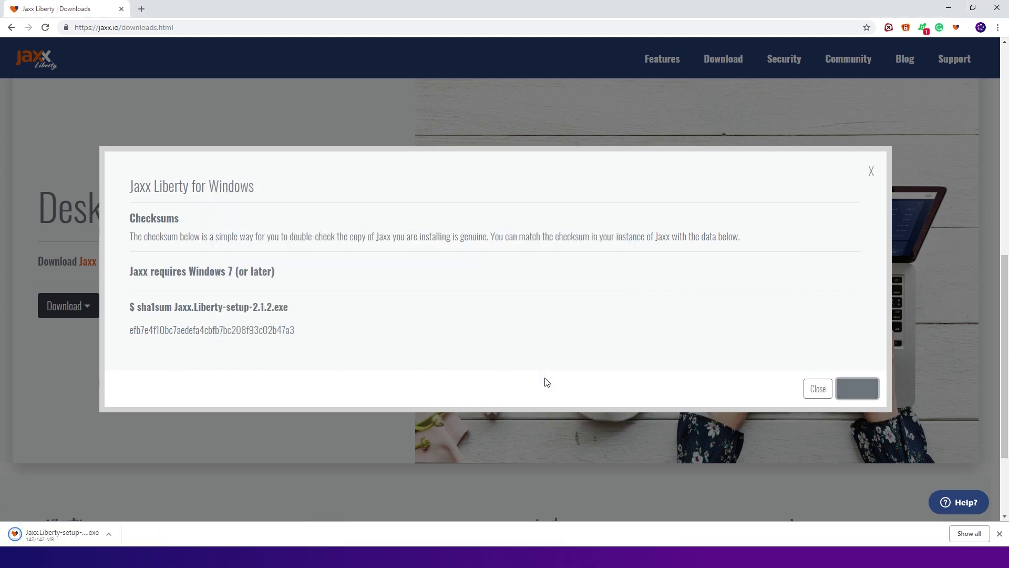
Run the downloaded Jaxx Liberty installer and maximize the wallet window
{"action": "left_click", "coordinate": [58, 535]}
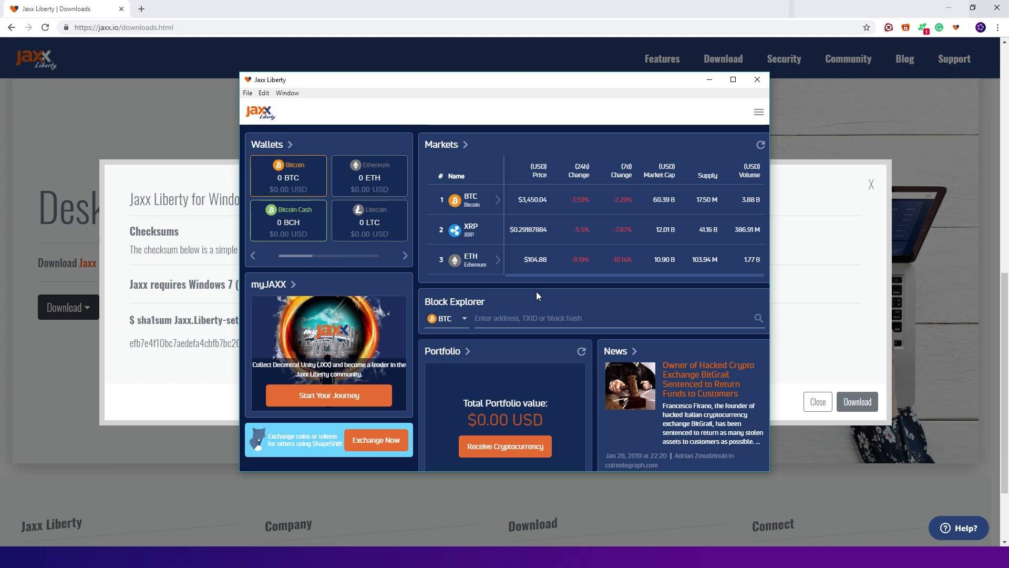
{"action": "left_click", "coordinate": [732, 81]}
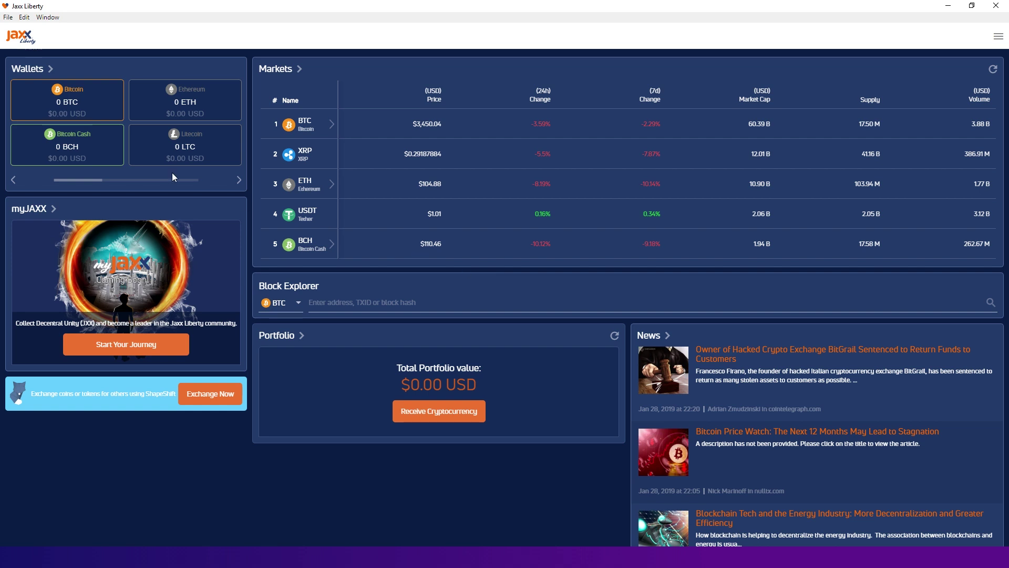
Copy the Bitcoin wallet's receiving address from its Receive screen
{"action": "left_click", "coordinate": [28, 71]}
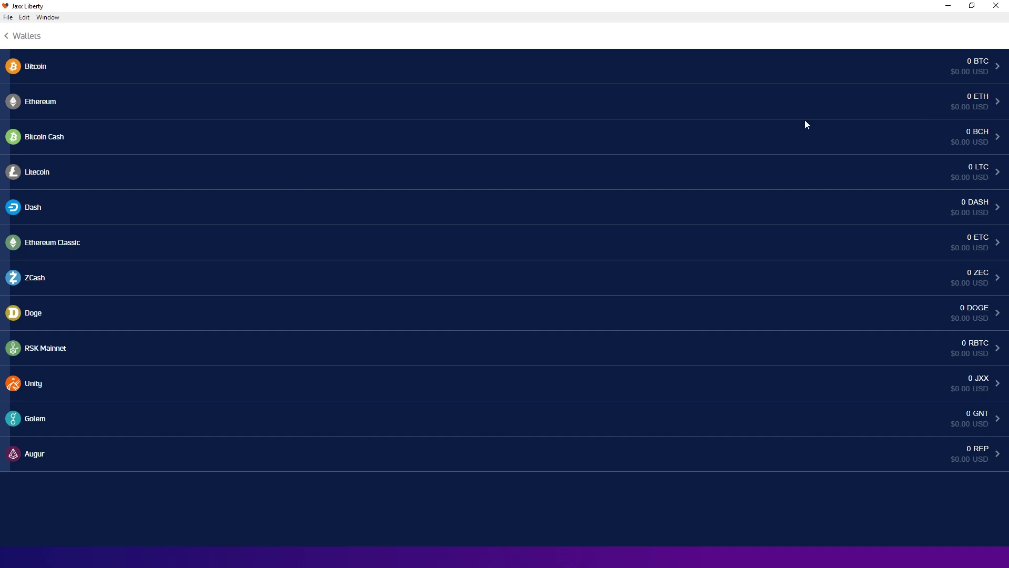
{"action": "left_click", "coordinate": [9, 63]}
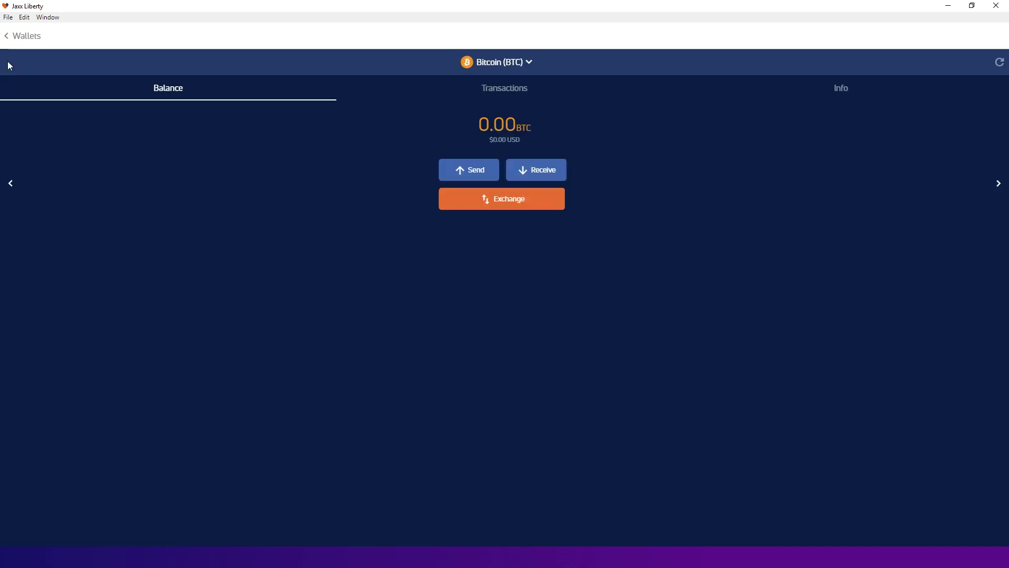
{"action": "left_click", "coordinate": [532, 175]}
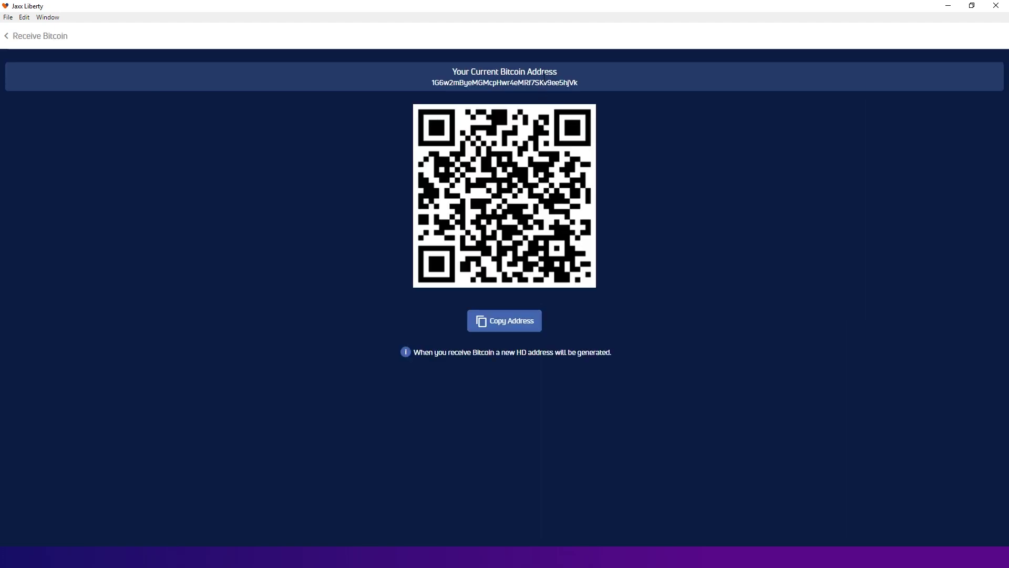
{"action": "double_click", "coordinate": [489, 79]}
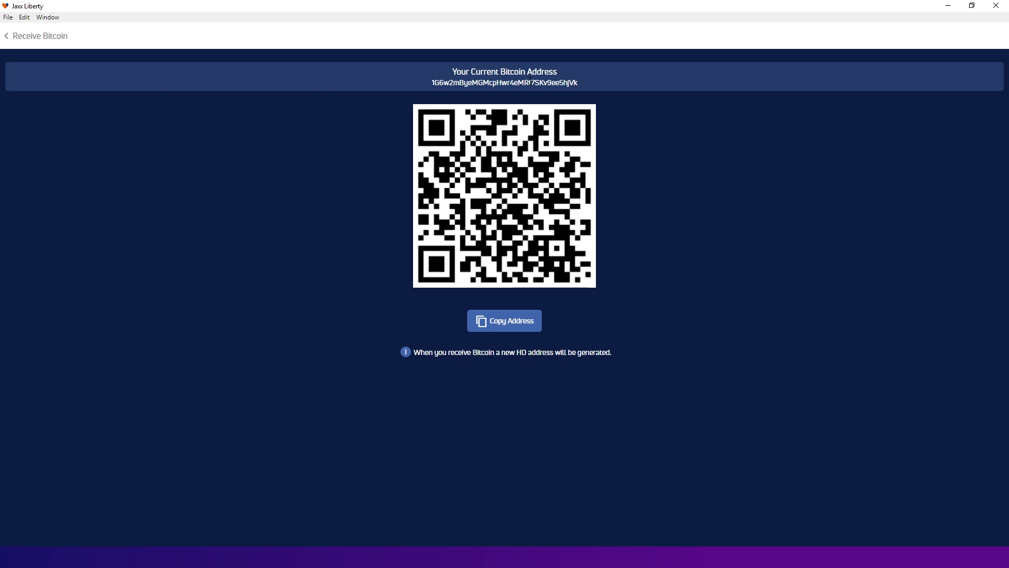
{"action": "left_click", "coordinate": [507, 319]}
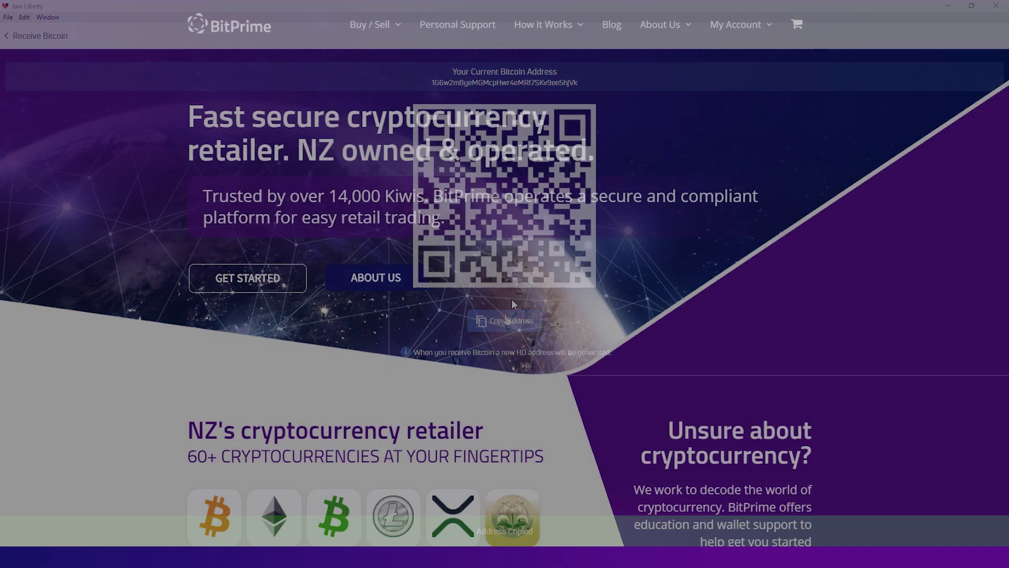
{"action": "mouse_move", "coordinate": [375, 24]}
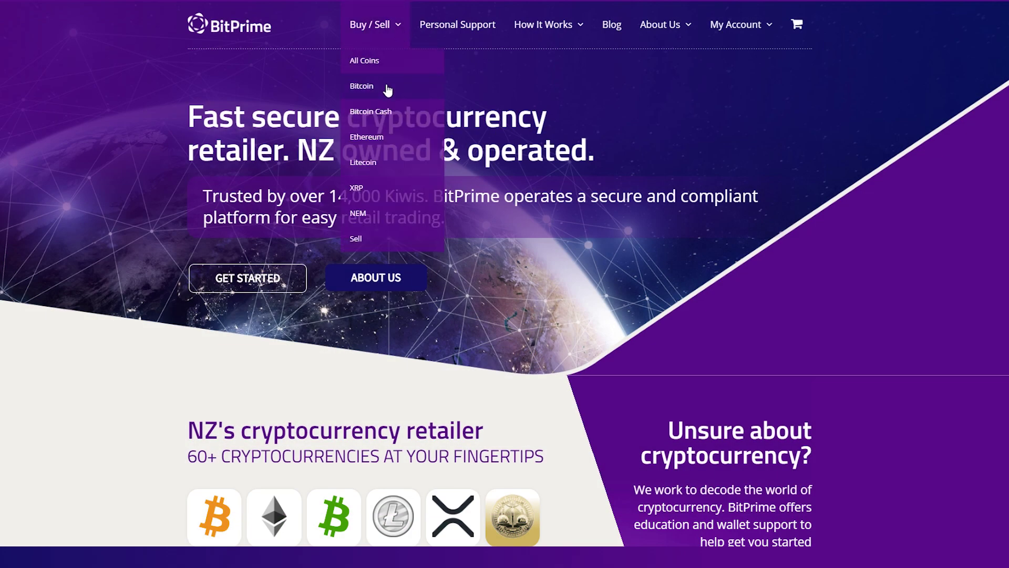
Paste the Jaxx Bitcoin address into the Wallet Address field on BitPrime's Buy Bitcoin page
{"action": "left_click", "coordinate": [388, 89]}
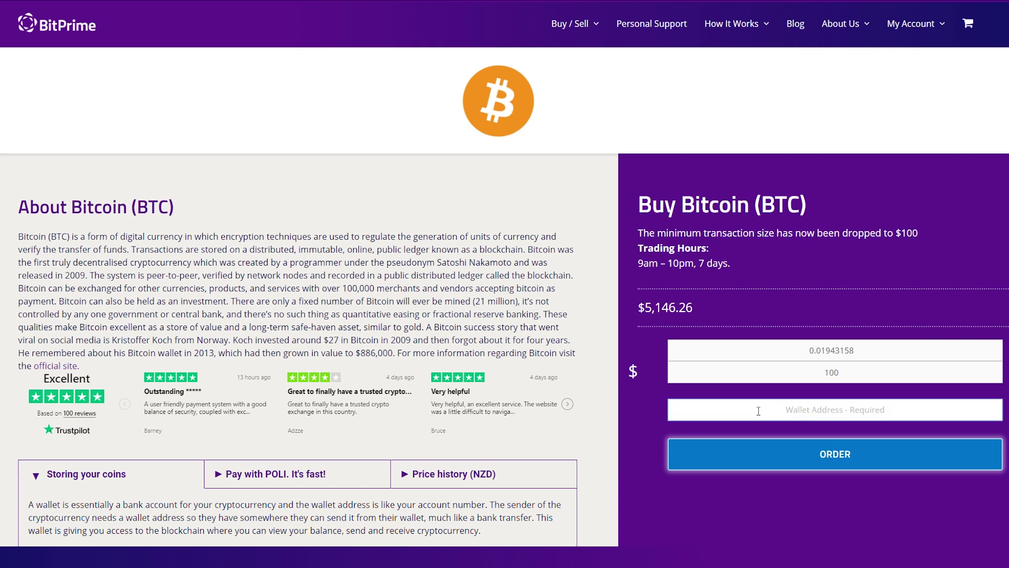
{"action": "key", "text": "ctrl+v"}
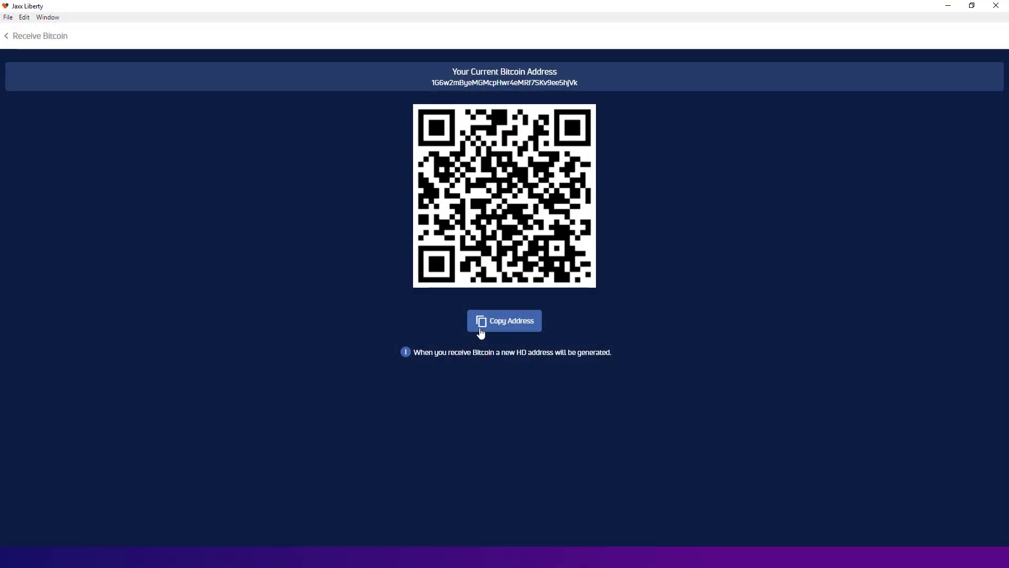
View the Litecoin receiving address, then return to the Bitcoin wallet's 0.00 BTC overview
{"action": "left_click", "coordinate": [8, 38]}
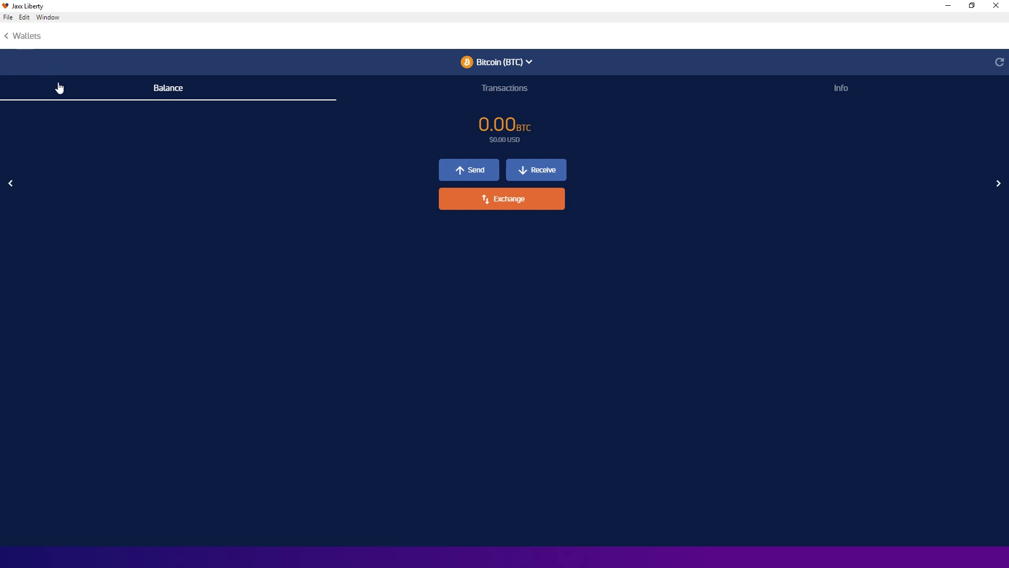
{"action": "left_click", "coordinate": [5, 39]}
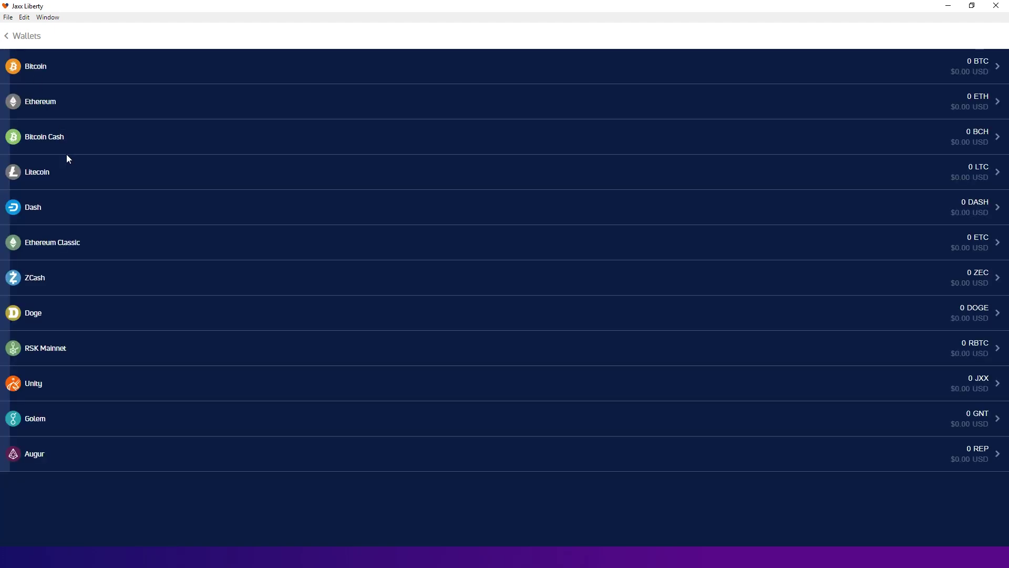
{"action": "left_click", "coordinate": [33, 171]}
{"action": "left_click", "coordinate": [536, 175]}
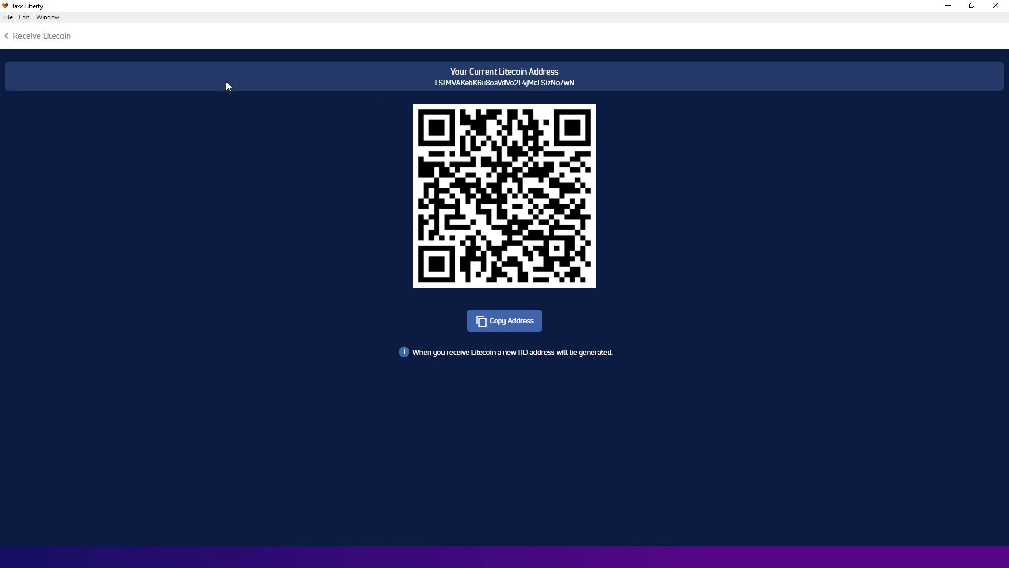
{"action": "left_click", "coordinate": [5, 42]}
{"action": "left_click", "coordinate": [5, 42]}
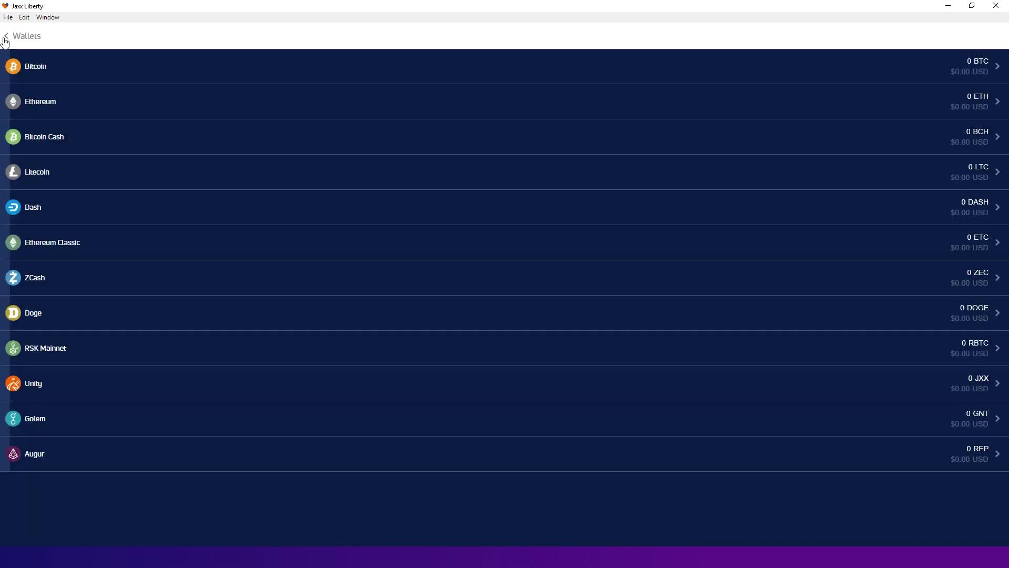
{"action": "left_click", "coordinate": [61, 67]}
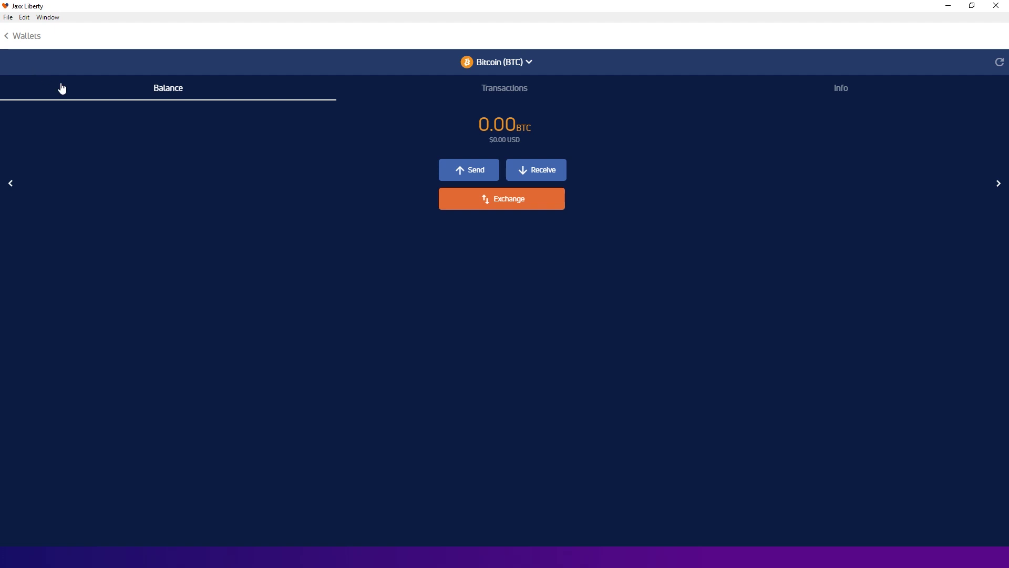
Open the Bitcoin Send form and select the deposit address in BitPrime's 0.2114 BTC quote
{"action": "left_click", "coordinate": [462, 176]}
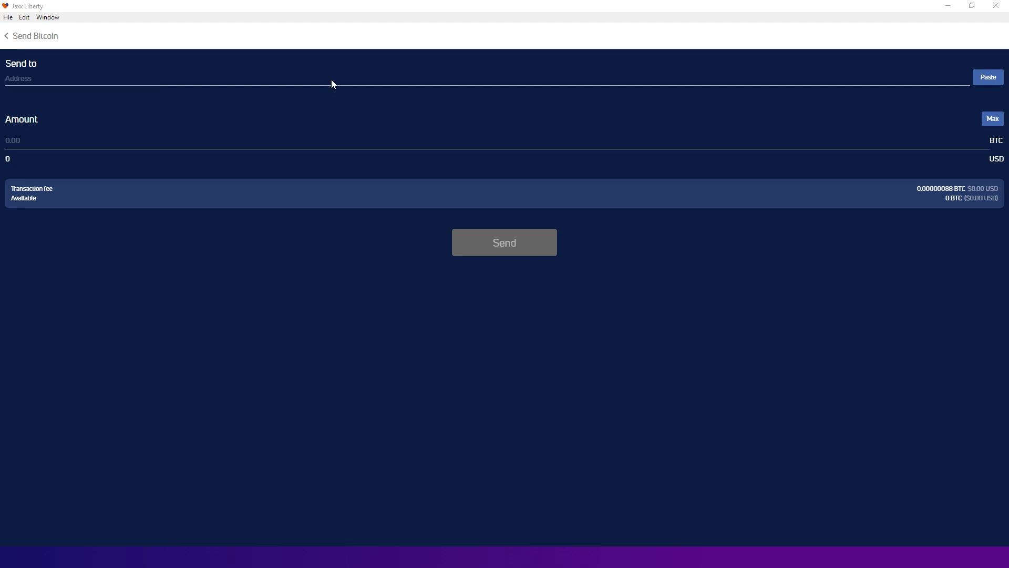
{"action": "key", "text": "alt+Tab"}
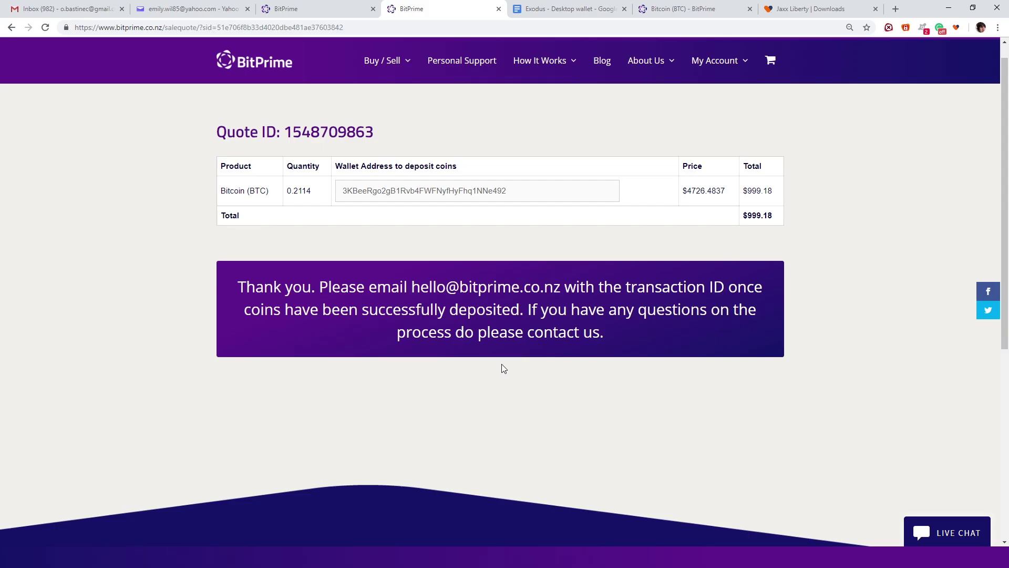
{"action": "double_click", "coordinate": [468, 190]}
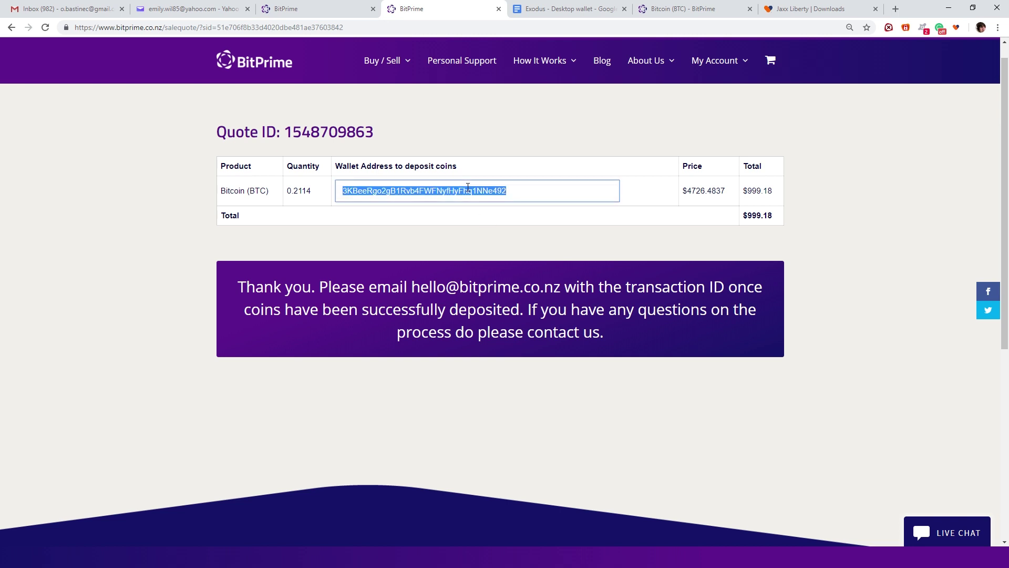
{"action": "key", "text": "alt+Tab"}
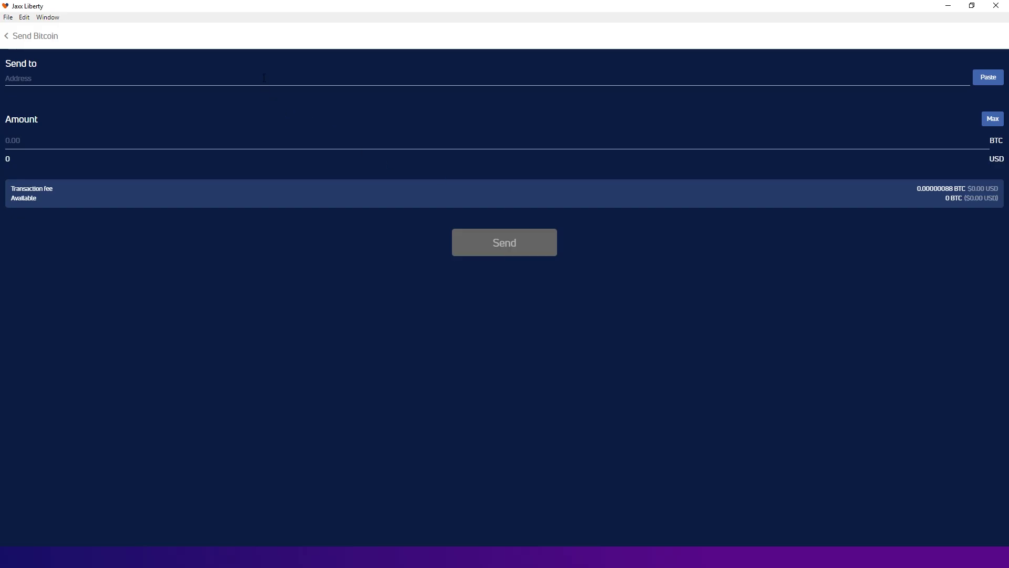
Fill in the BitPrime deposit address as recipient and 0.21140088 BTC as the amount
{"action": "left_click", "coordinate": [264, 77]}
{"action": "left_click", "coordinate": [994, 78]}
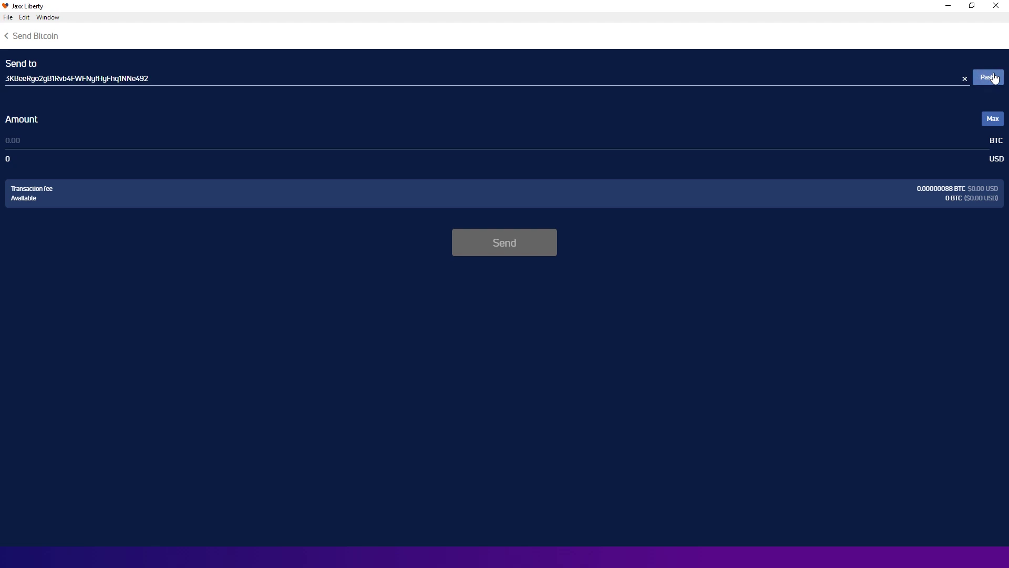
{"action": "key", "text": "alt+Tab"}
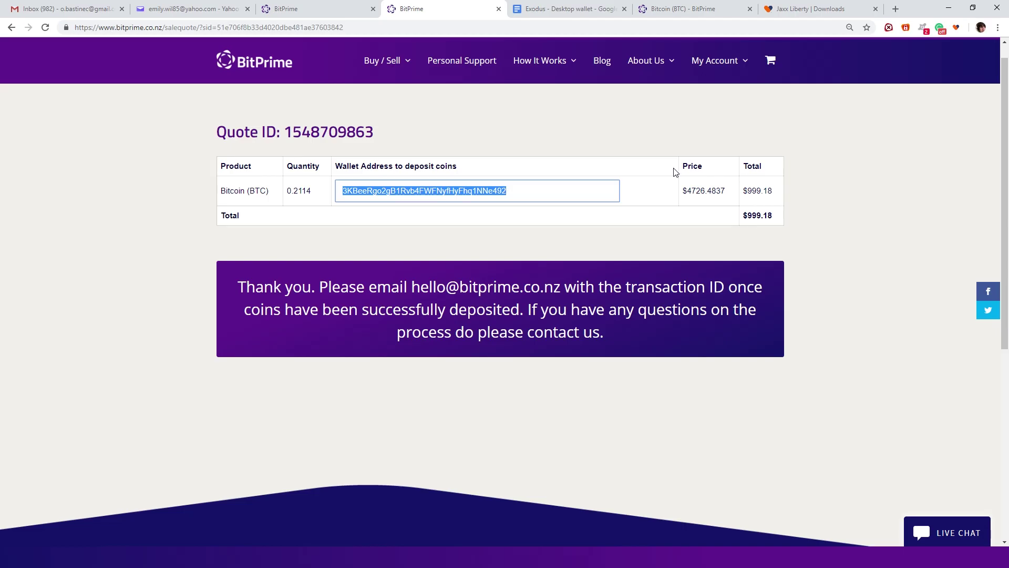
{"action": "double_click", "coordinate": [302, 190]}
{"action": "key", "text": "ctrl+c"}
{"action": "key", "text": "alt+Tab"}
{"action": "left_click", "coordinate": [169, 148]}
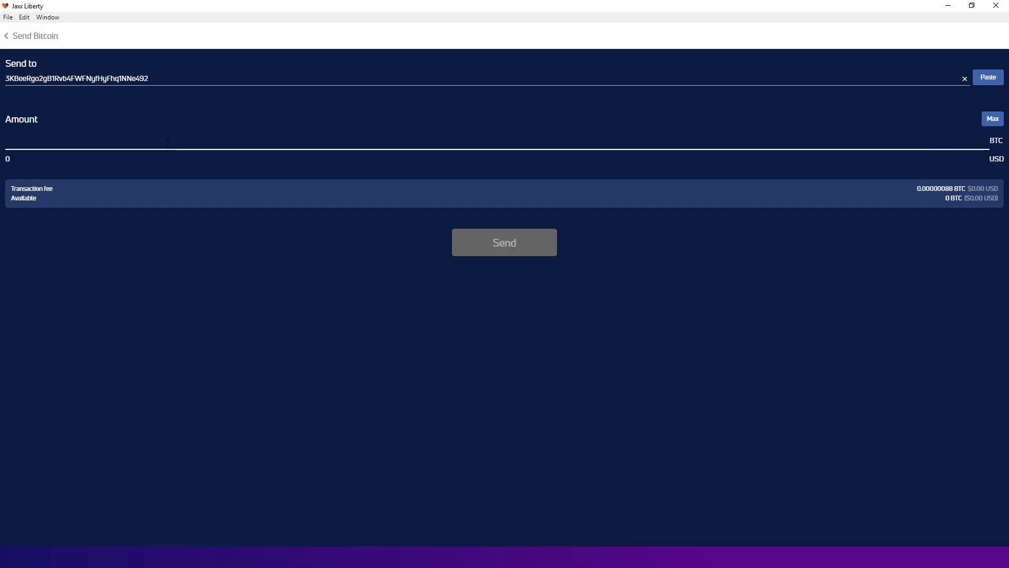
{"action": "key", "text": "ctrl+v"}
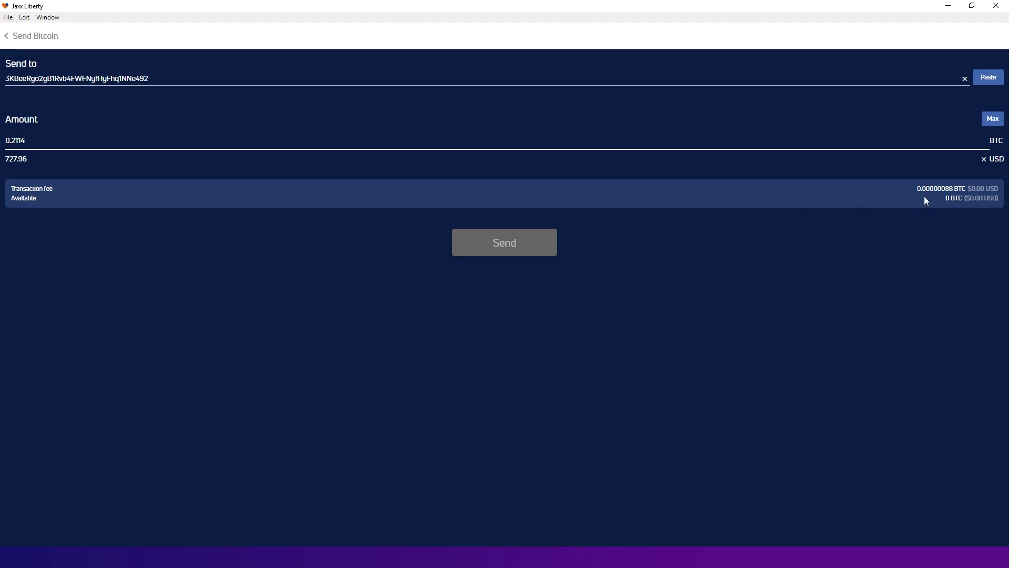
{"action": "type", "text": "0088"}
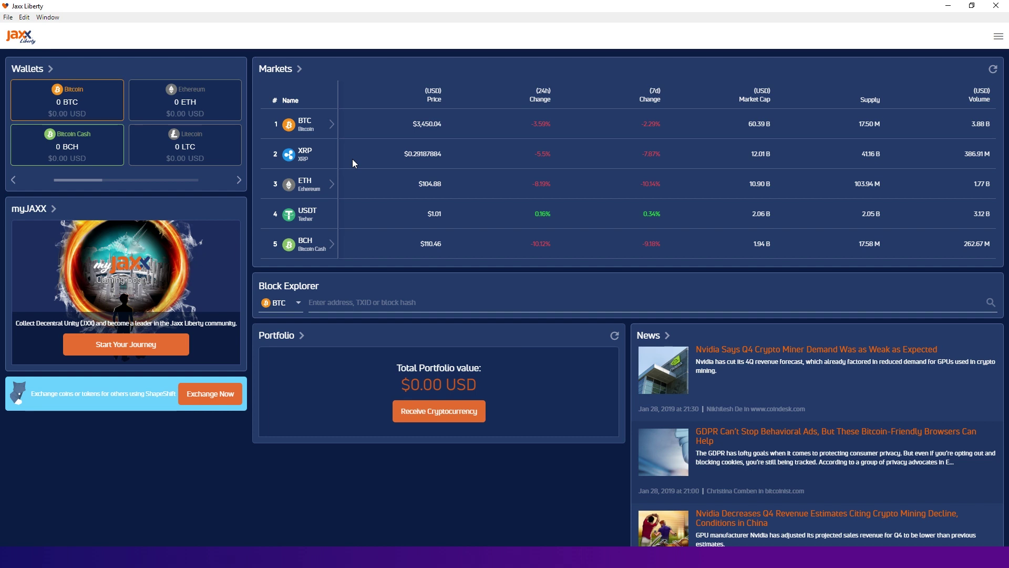
Open the Security Password page from the hamburger menu
{"action": "left_click", "coordinate": [999, 37]}
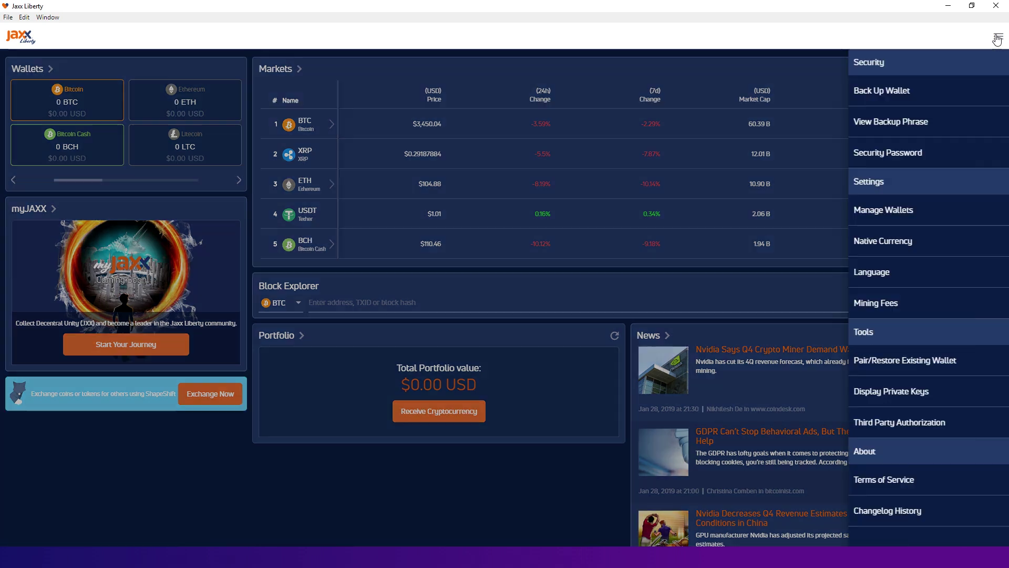
{"action": "left_click", "coordinate": [918, 153]}
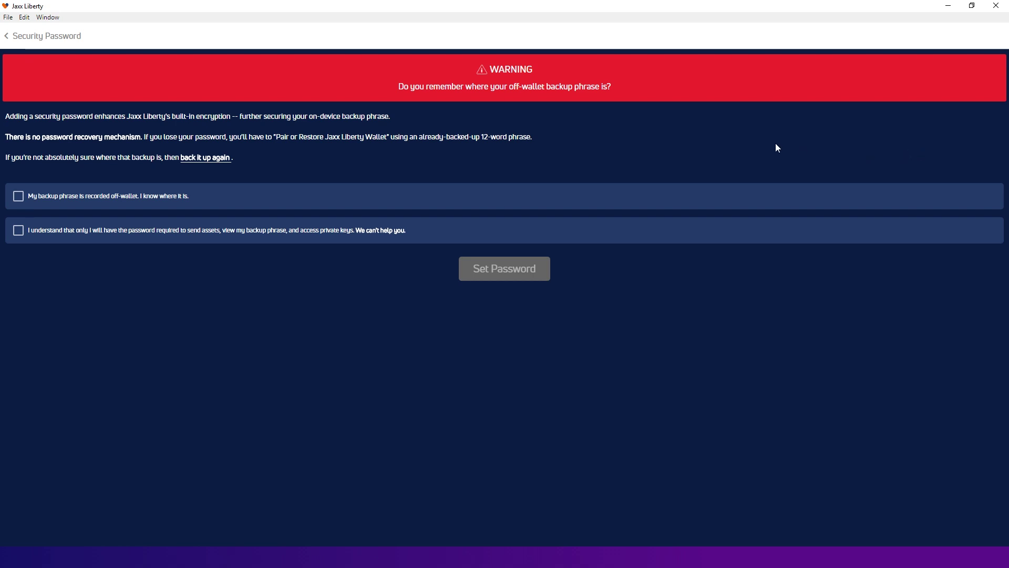
Start the backup, confirm no one is watching, and reveal all twelve words four at a time
{"action": "left_click", "coordinate": [211, 159]}
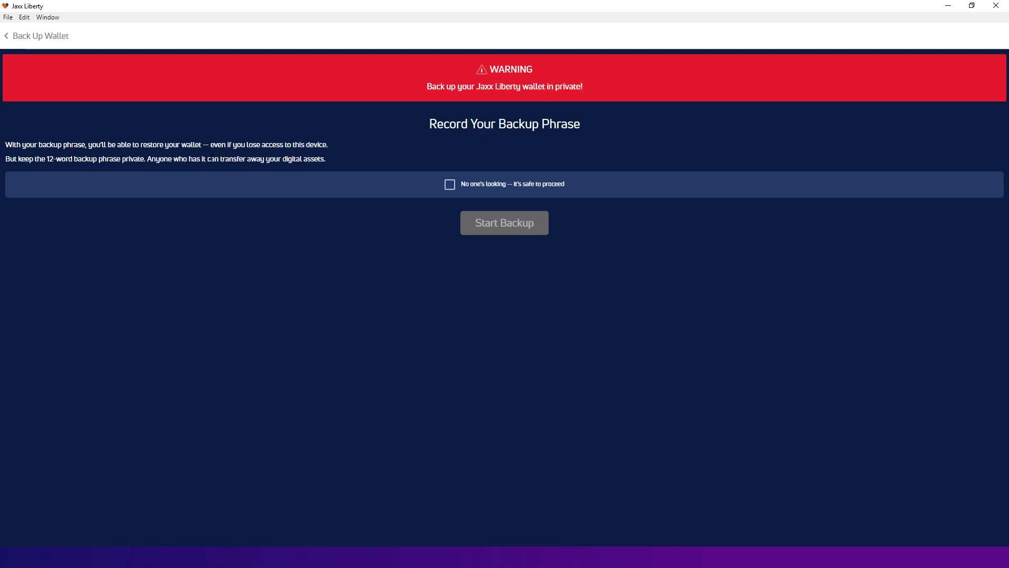
{"action": "left_click", "coordinate": [450, 184]}
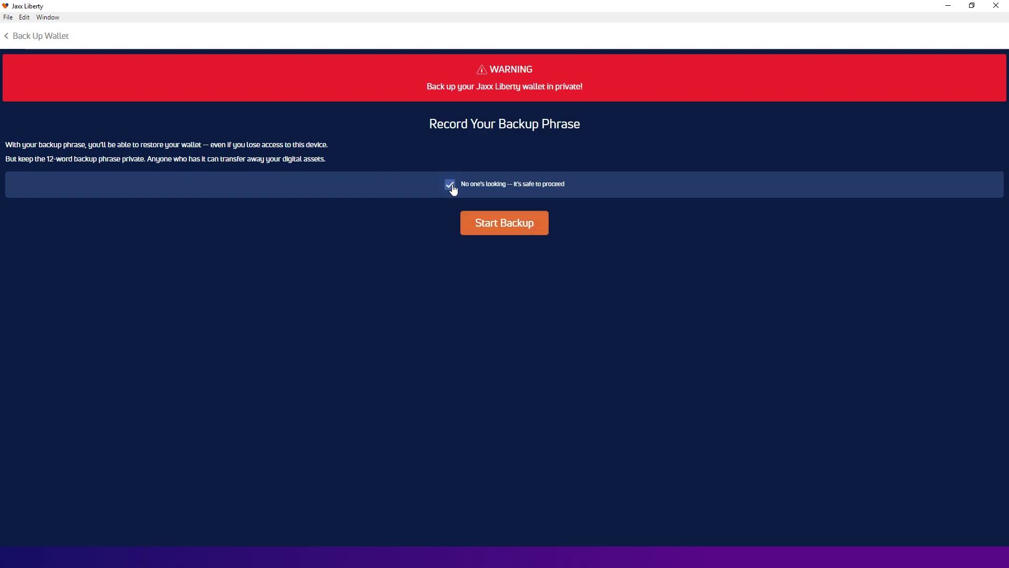
{"action": "left_click", "coordinate": [495, 227]}
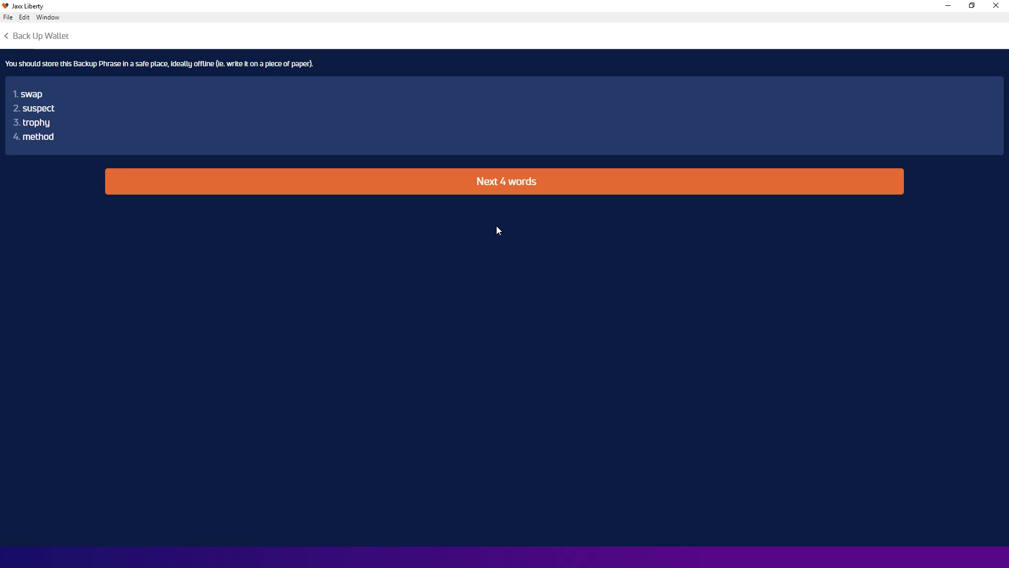
{"action": "left_click", "coordinate": [493, 191]}
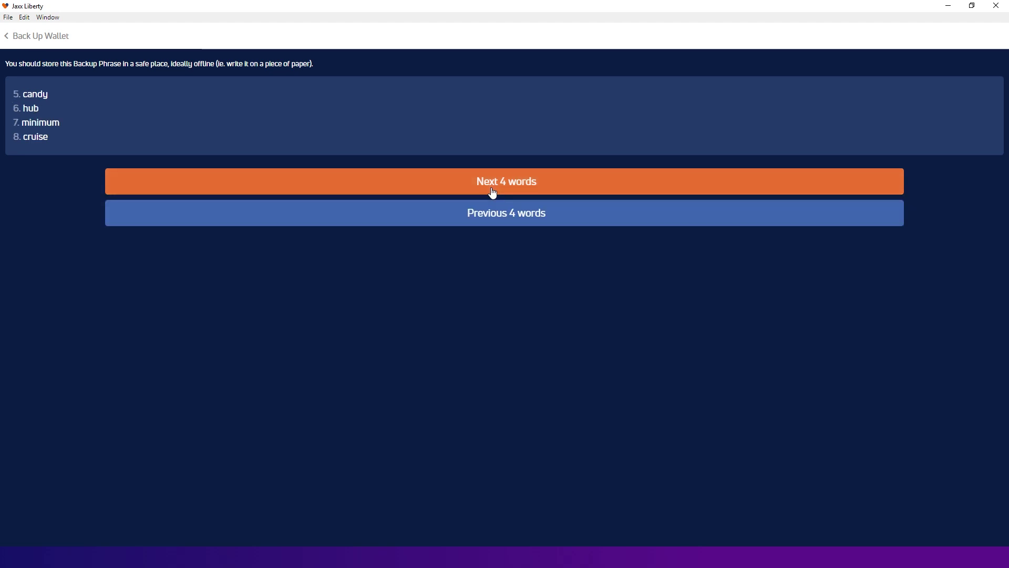
{"action": "left_click", "coordinate": [493, 193]}
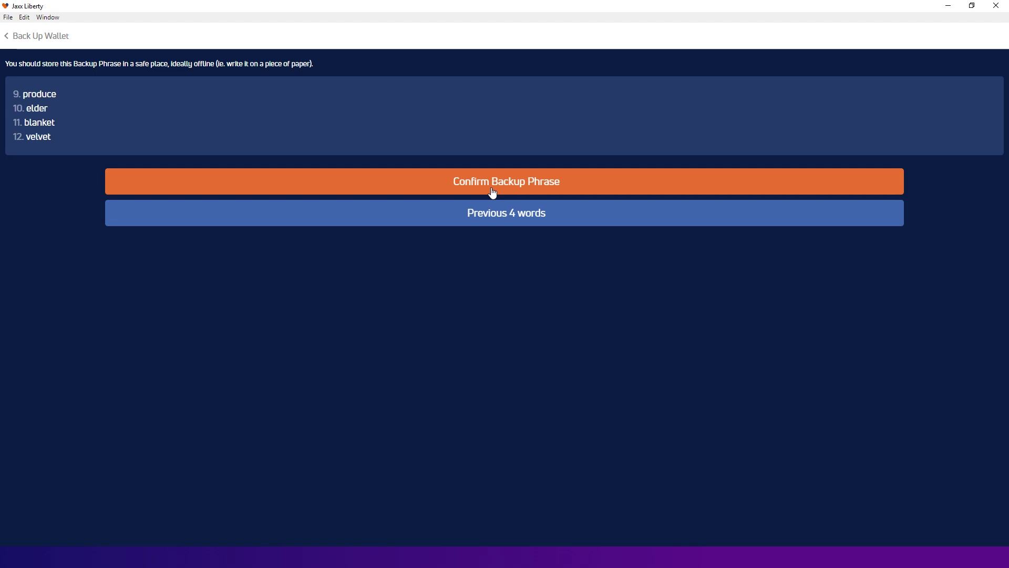
{"action": "left_click", "coordinate": [493, 193]}
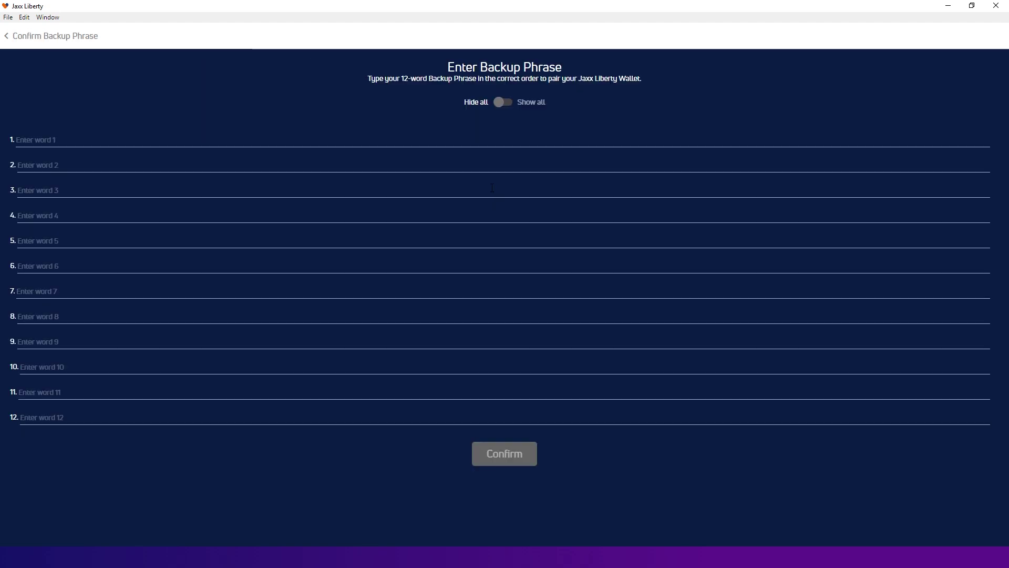
{"action": "left_click", "coordinate": [401, 141]}
{"action": "left_click", "coordinate": [397, 165]}
{"action": "left_click", "coordinate": [393, 188]}
{"action": "left_click", "coordinate": [390, 209]}
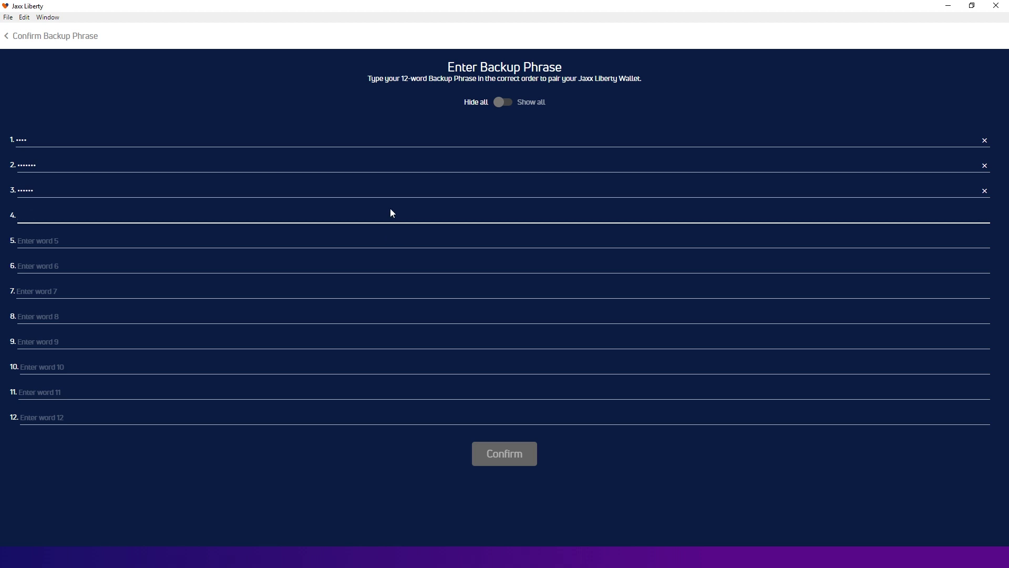
{"action": "left_click", "coordinate": [386, 241]}
Fill the remaining backup word fields, confirm the phrase, and close the Backup Complete page
{"action": "left_click", "coordinate": [368, 266]}
{"action": "left_click", "coordinate": [361, 291]}
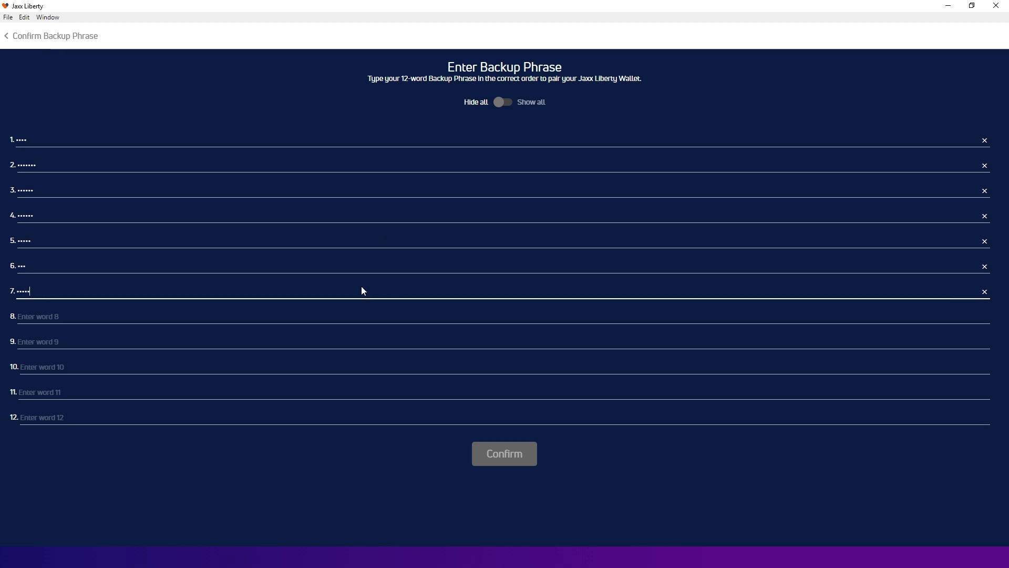
{"action": "left_click", "coordinate": [360, 316]}
{"action": "left_click", "coordinate": [359, 341]}
{"action": "left_click", "coordinate": [359, 366]}
{"action": "left_click", "coordinate": [357, 391]}
{"action": "left_click", "coordinate": [357, 416]}
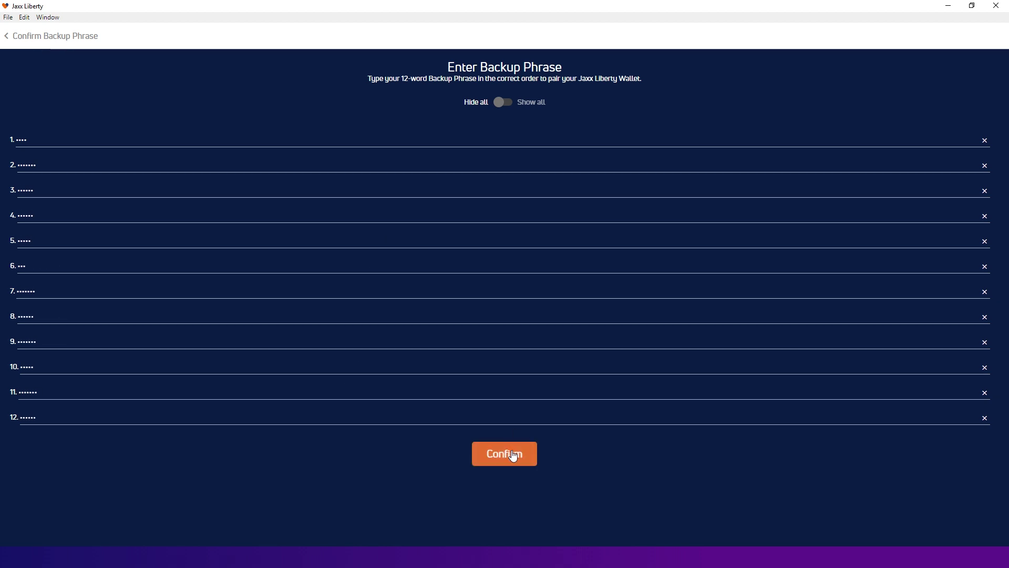
{"action": "left_click", "coordinate": [512, 455]}
{"action": "left_click", "coordinate": [505, 408]}
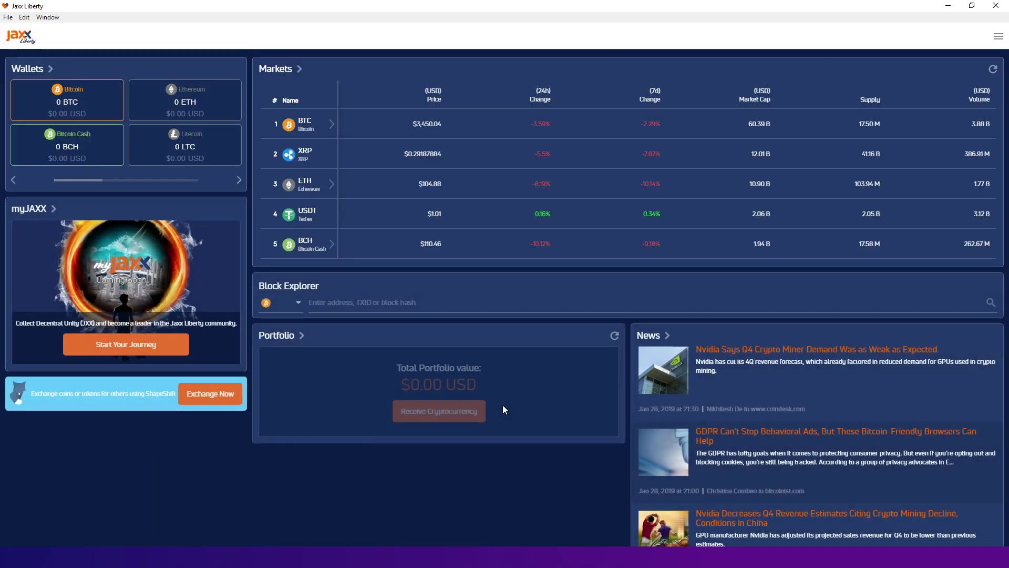
Start Security Password setup, acknowledging the off-wallet backup phrase and no-recovery warnings
{"action": "left_click", "coordinate": [998, 37]}
{"action": "left_click", "coordinate": [913, 153]}
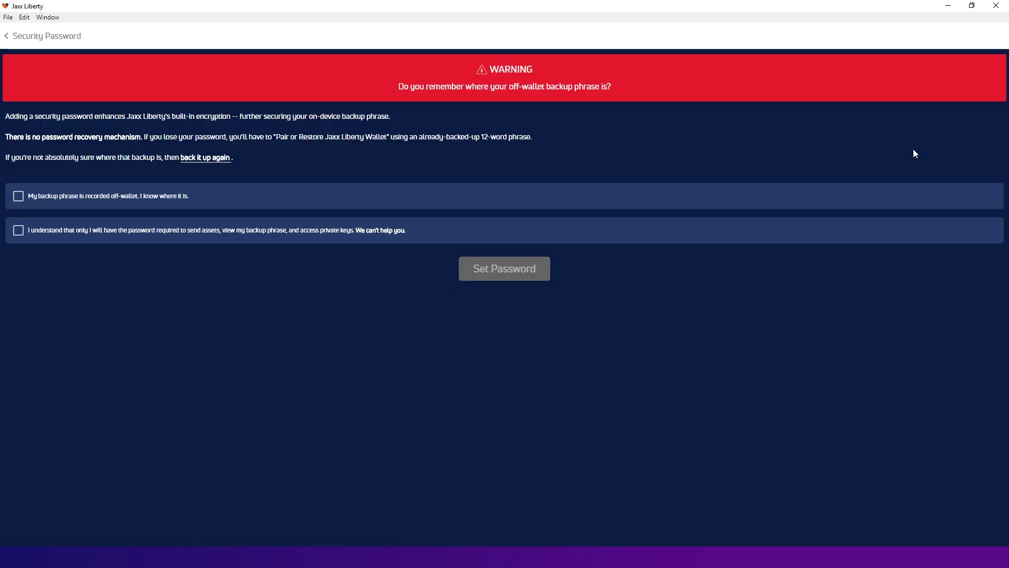
{"action": "left_click", "coordinate": [20, 196]}
{"action": "left_click", "coordinate": [18, 231]}
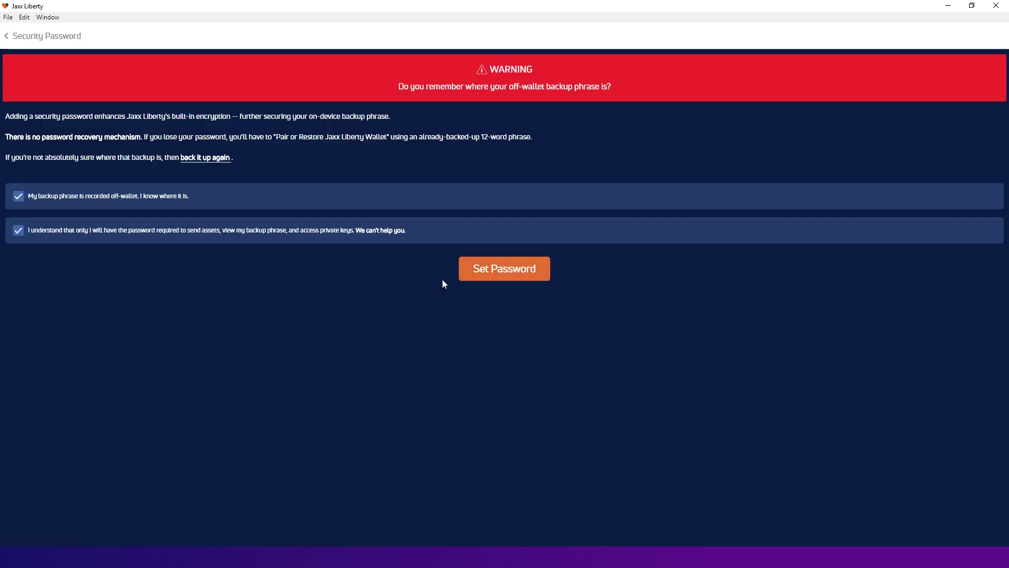
{"action": "left_click", "coordinate": [481, 275]}
Enter and confirm a 12-character security password, then save it
{"action": "left_click", "coordinate": [217, 100]}
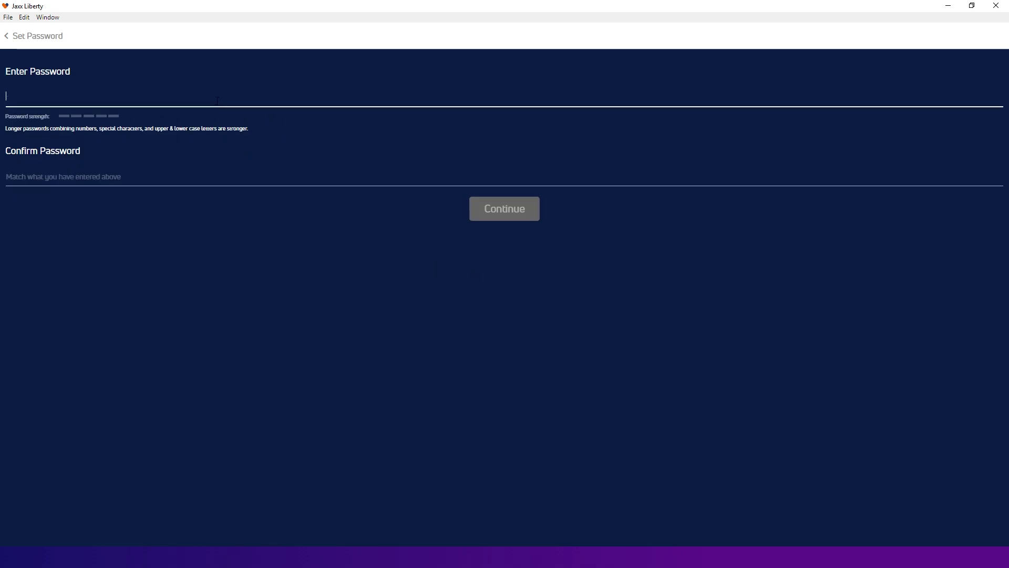
{"action": "type", "text": "•••••••••"}
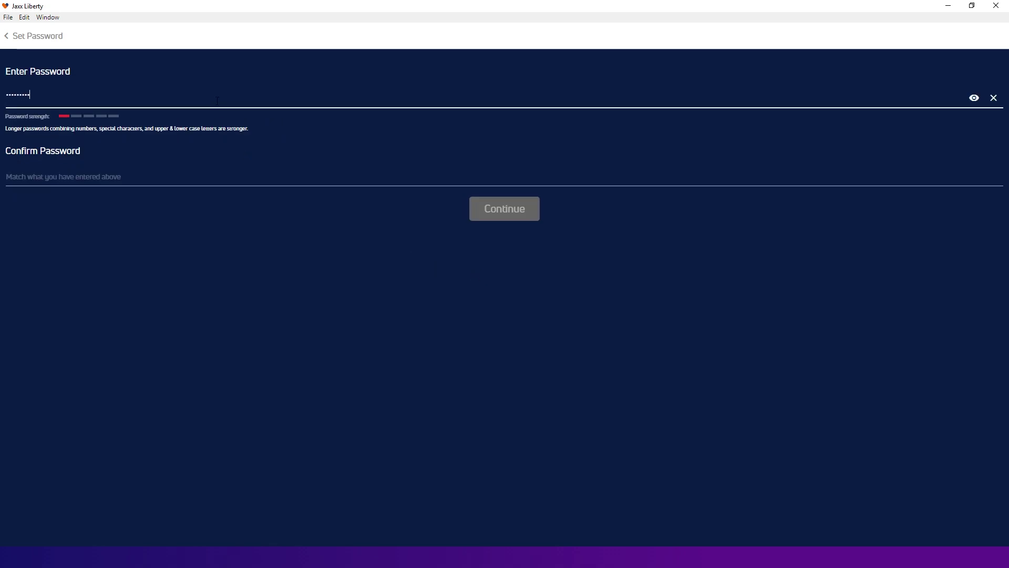
{"action": "type", "text": "•••"}
{"action": "left_click", "coordinate": [168, 176]}
{"action": "type", "text": "••••••"}
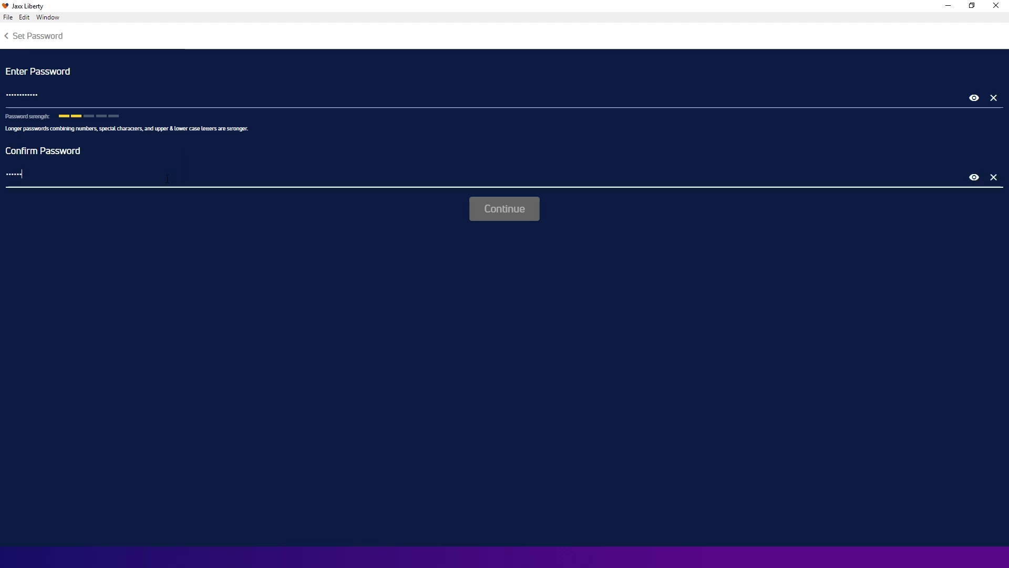
{"action": "type", "text": "••••••"}
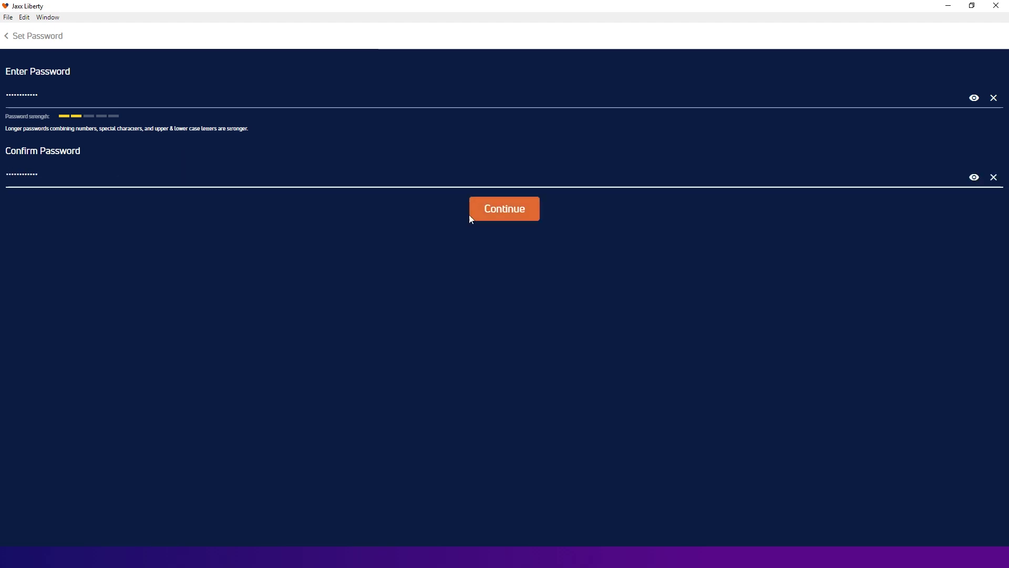
{"action": "left_click", "coordinate": [490, 210]}
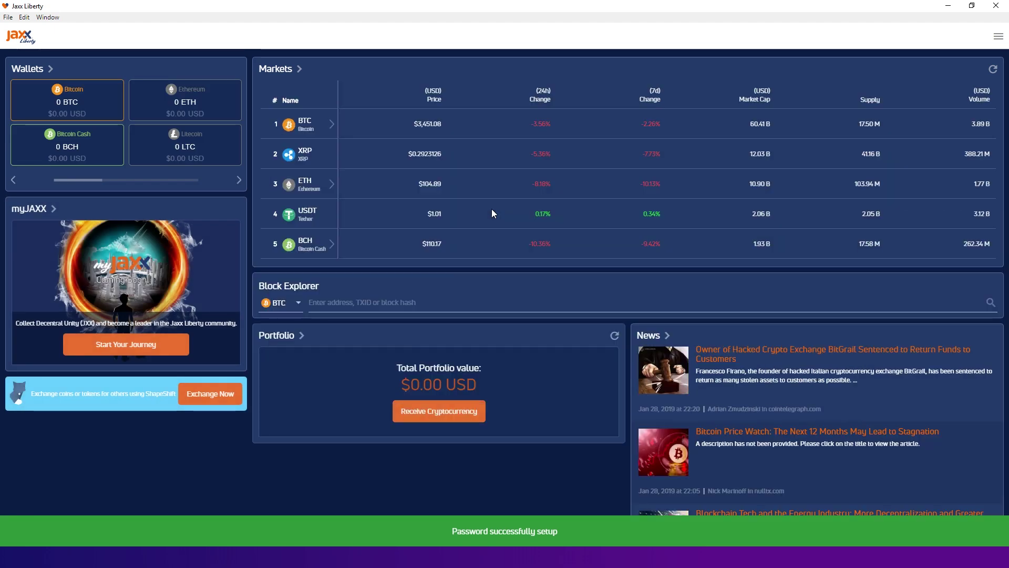